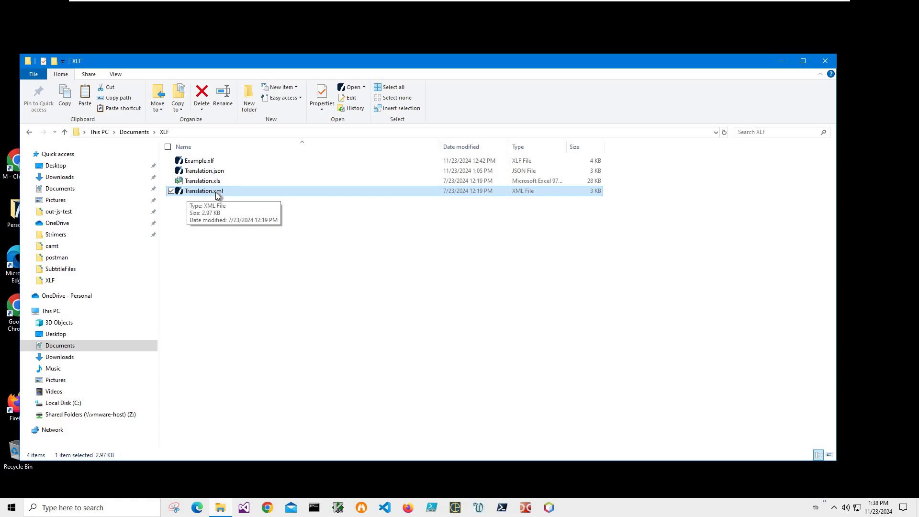
# Step: Open Translation.xml in its table viewer, review the resname, source and target columns and the export options, and close it
pyautogui.doubleClick(216, 193)
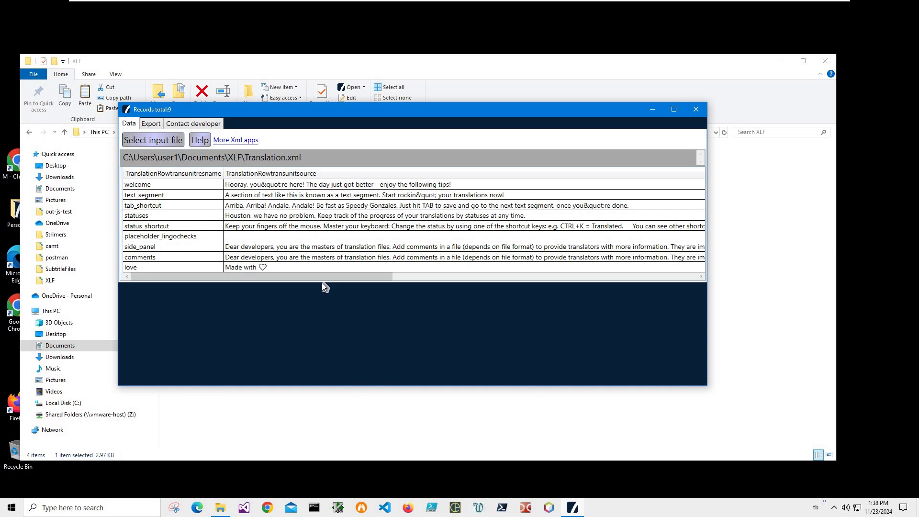
pyautogui.click(484, 277)
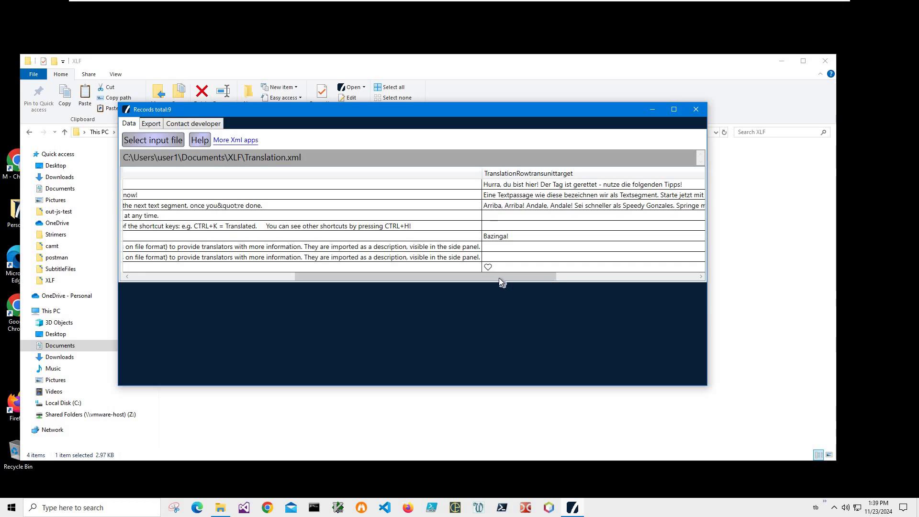
pyautogui.hscroll(-3, 697, 277)
pyautogui.hscroll(5, 697, 276)
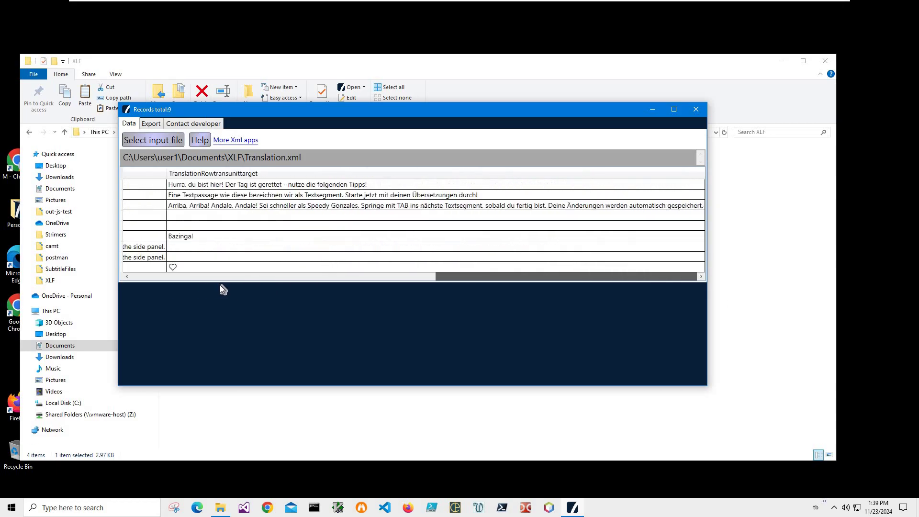
pyautogui.hscroll(-10, 233, 234)
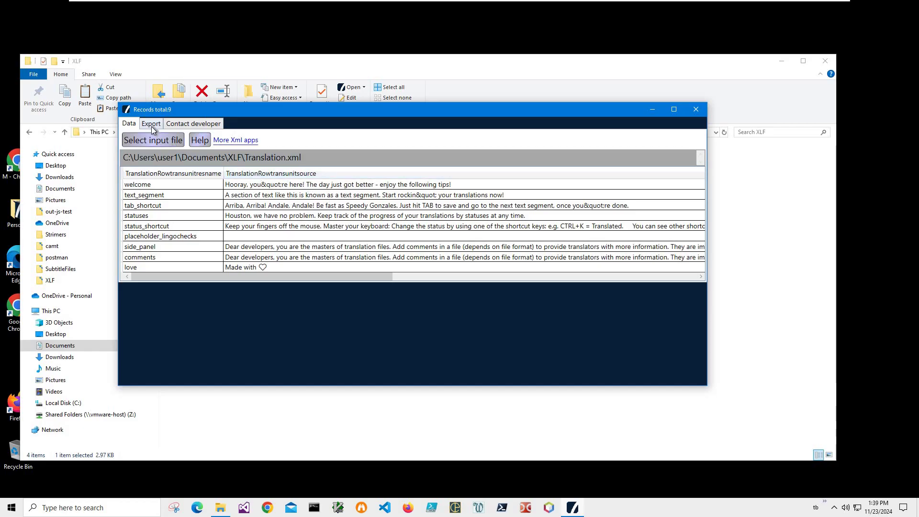
pyautogui.hotkey('ctrl', 'Tab')
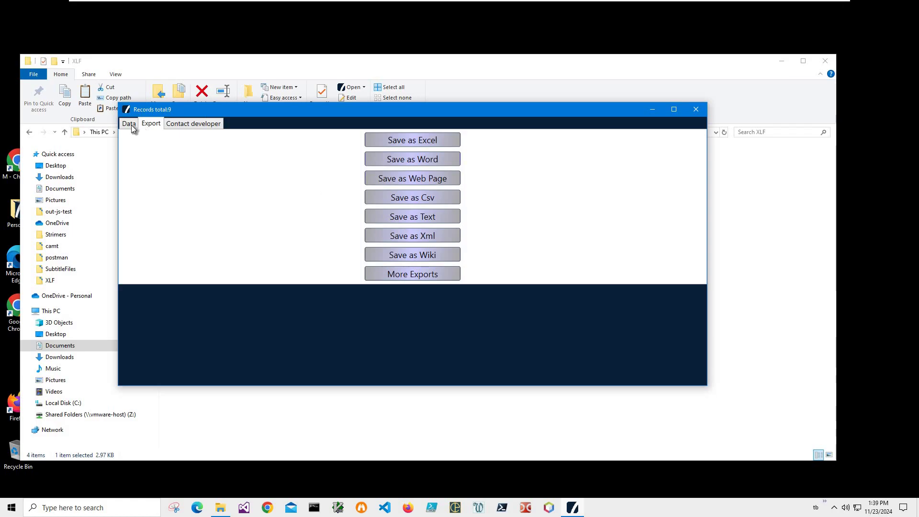
pyautogui.hotkey('ctrl', 'shift', 'Tab')
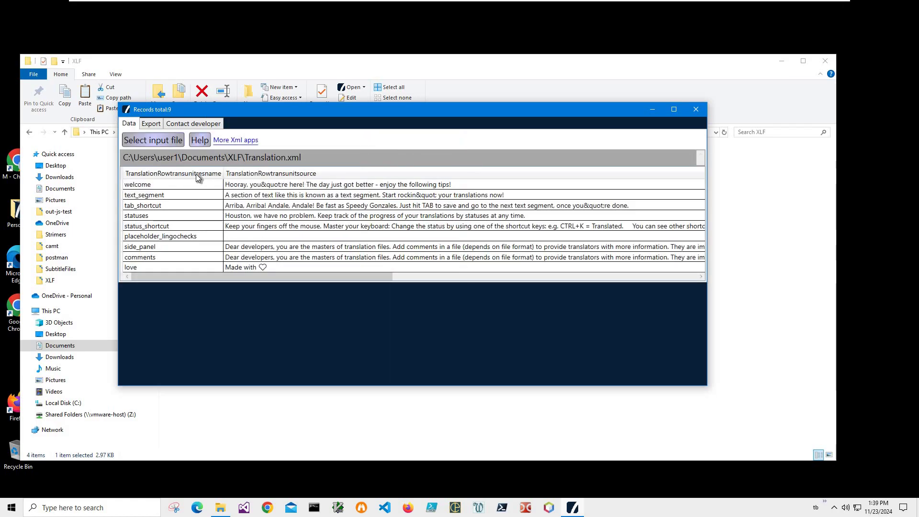
pyautogui.click(696, 111)
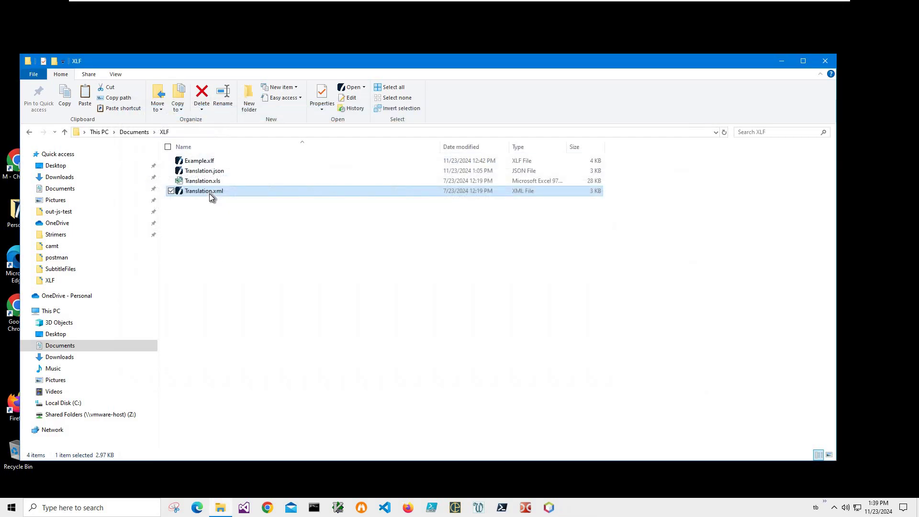
# Step: Open Translation.xml in Notepad, examine the structure of its TranslationRow entries through to the end, and close the file
pyautogui.hotkey('shift', 'F10')
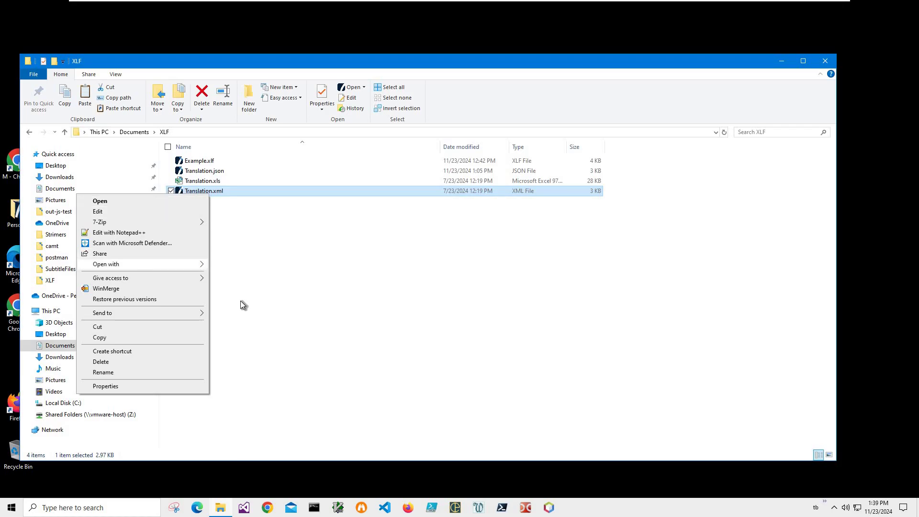
pyautogui.moveTo(143, 264)
pyautogui.click(238, 298)
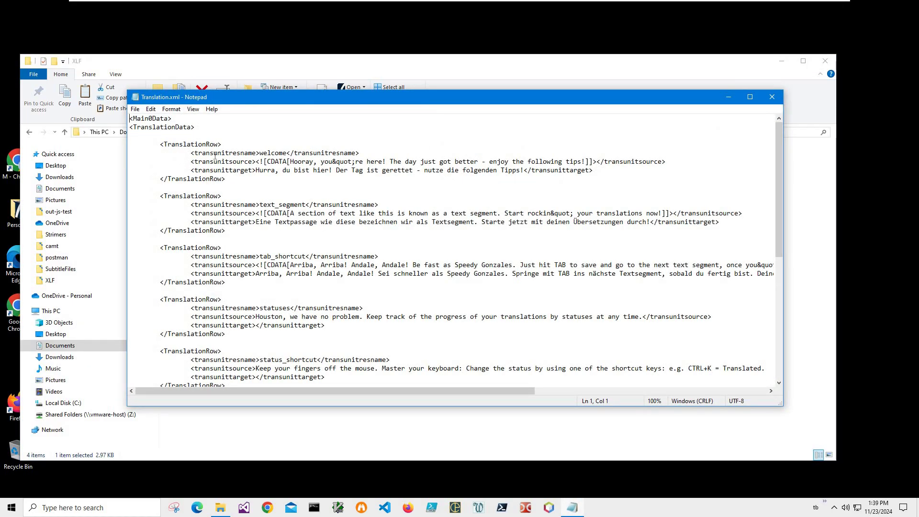
pyautogui.moveTo(192, 153); pyautogui.dragTo(359, 153)
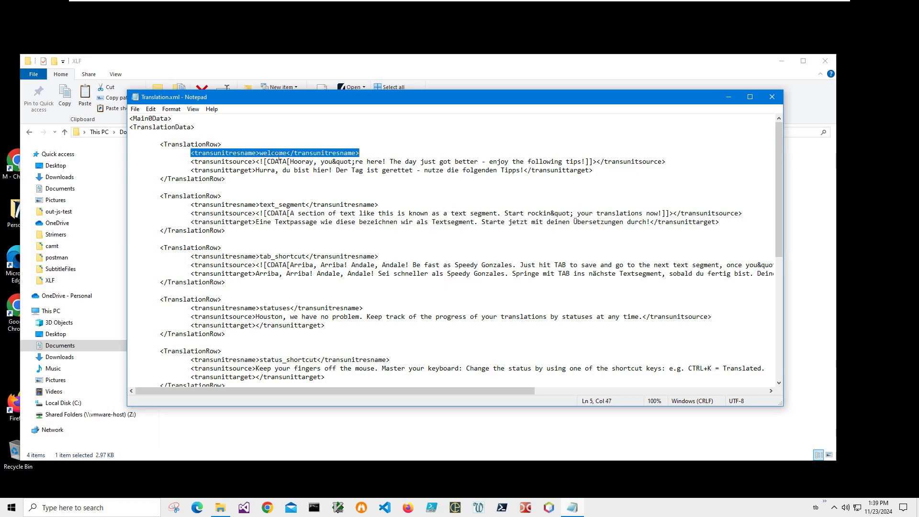
pyautogui.click(229, 153)
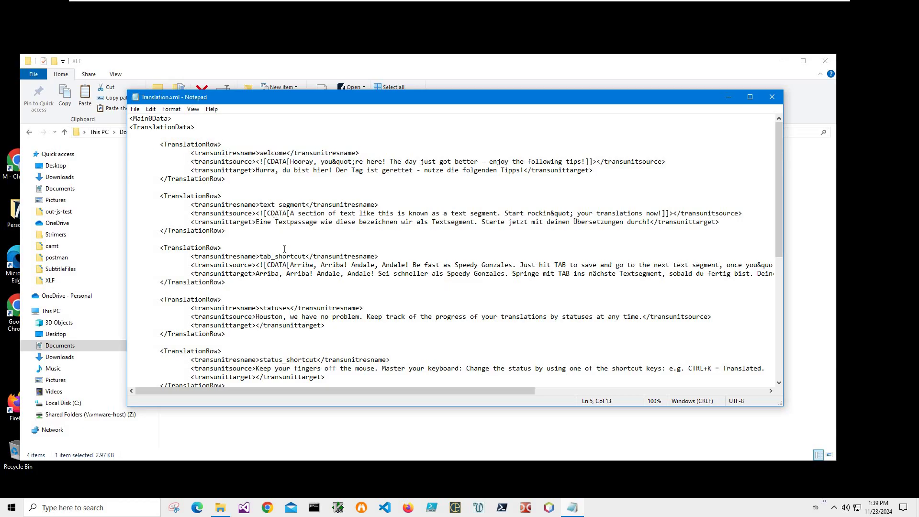
pyautogui.scroll(-5, 292, 255)
pyautogui.scroll(-5, 198, 205)
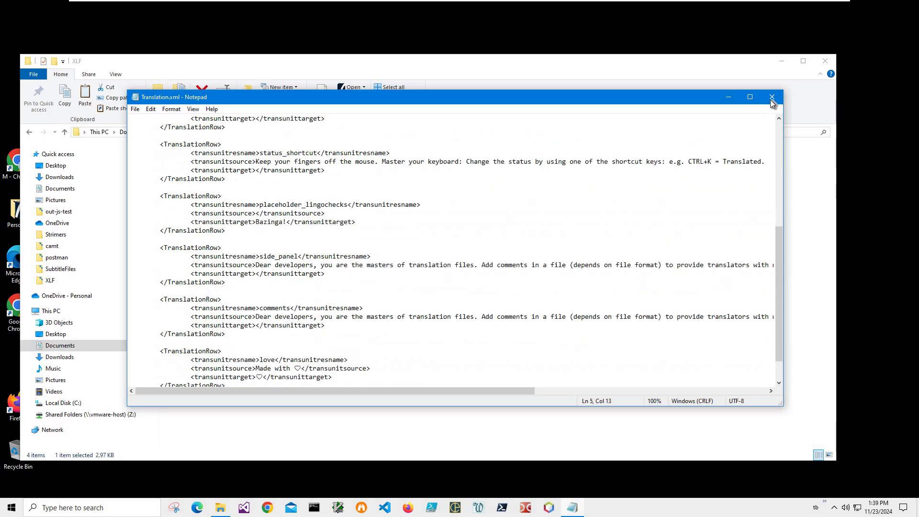
pyautogui.hotkey('alt', 'F4')
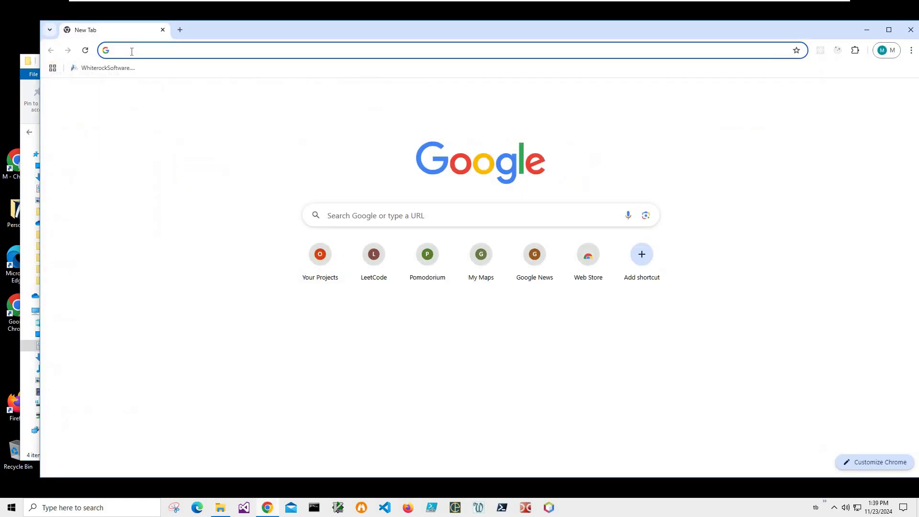
# Step: Go to xliff-files.blogspot.com in Chrome
pyautogui.click(131, 51)
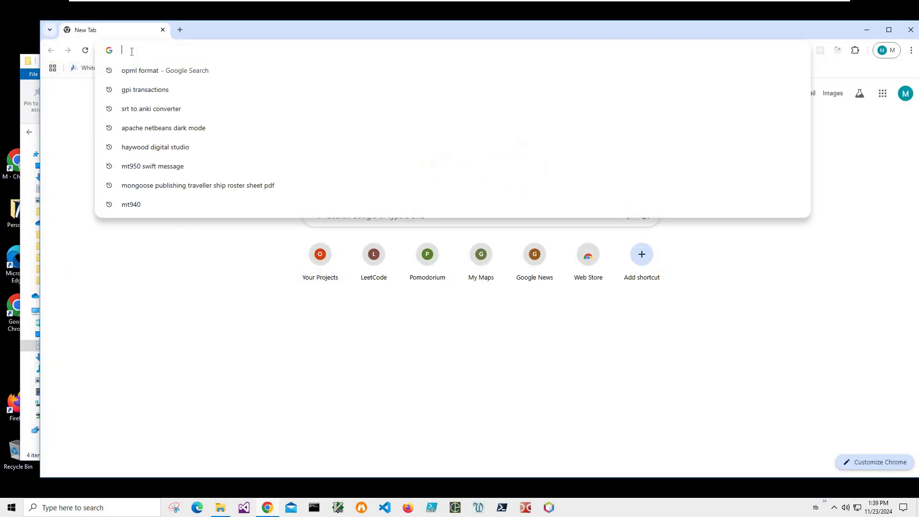
pyautogui.write('xl')
pyautogui.press('Return')
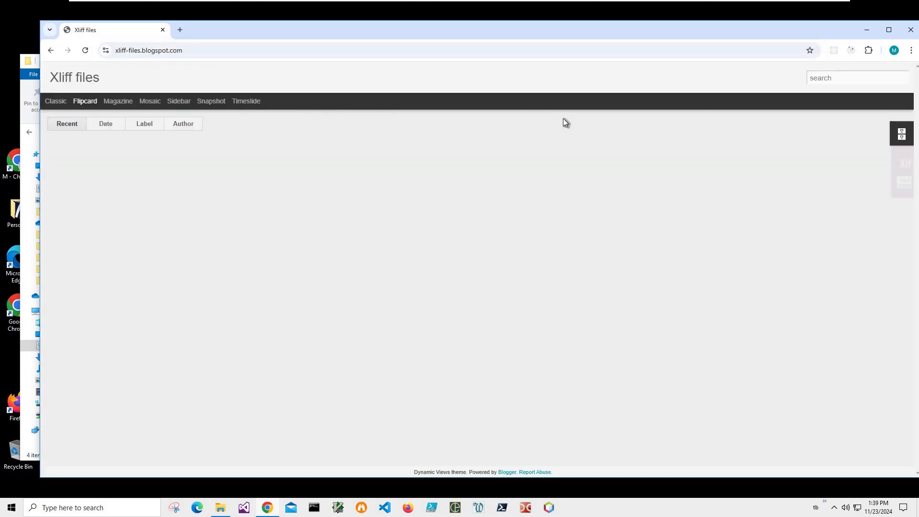
# Step: Search the Xliff files blog for "xml" and open the "xml to xlf converter" post
pyautogui.click(832, 77)
pyautogui.write('xml')
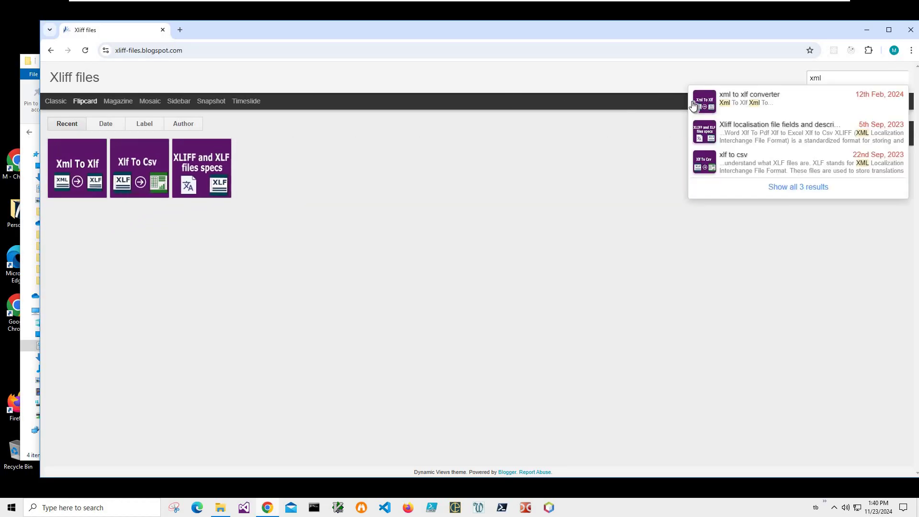
pyautogui.press('Down')
pyautogui.press('Up')
pyautogui.press('Return')
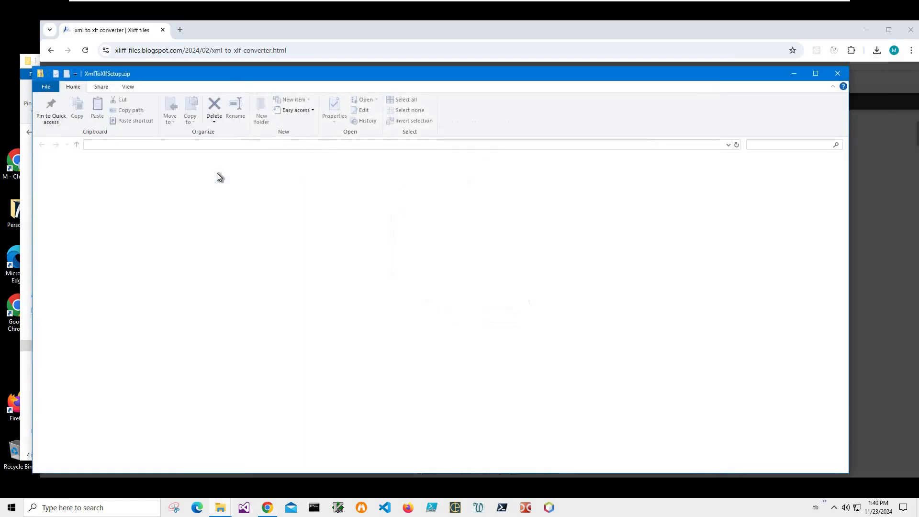
# Step: Launch XmlToXlfSetup.msi from the downloaded XmlToXlfSetup.zip and allow it to run despite the SmartScreen warning
pyautogui.click(375, 176)
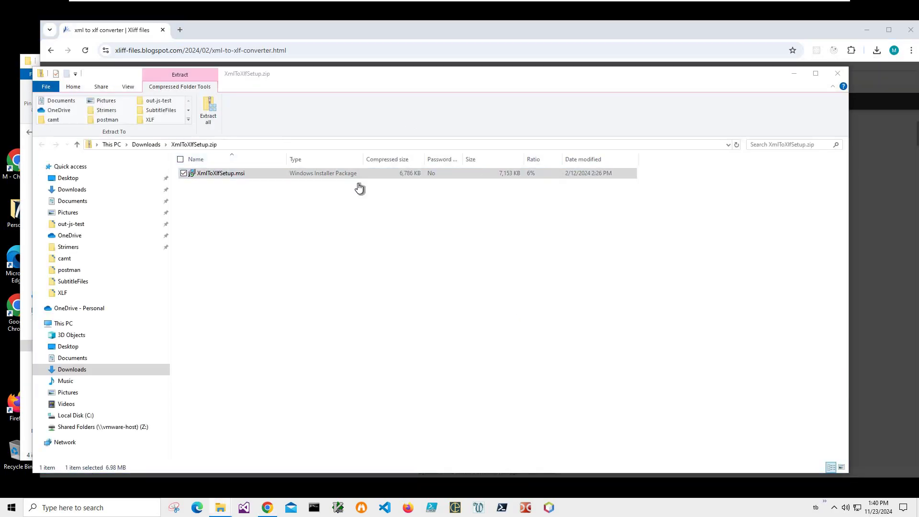
pyautogui.click(360, 185)
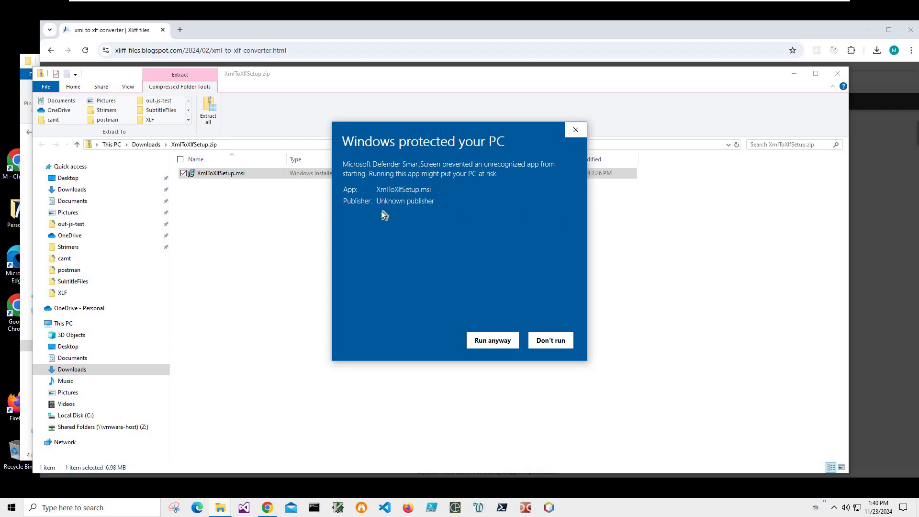
pyautogui.tripleClick(404, 211)
pyautogui.click(489, 343)
pyautogui.click(472, 338)
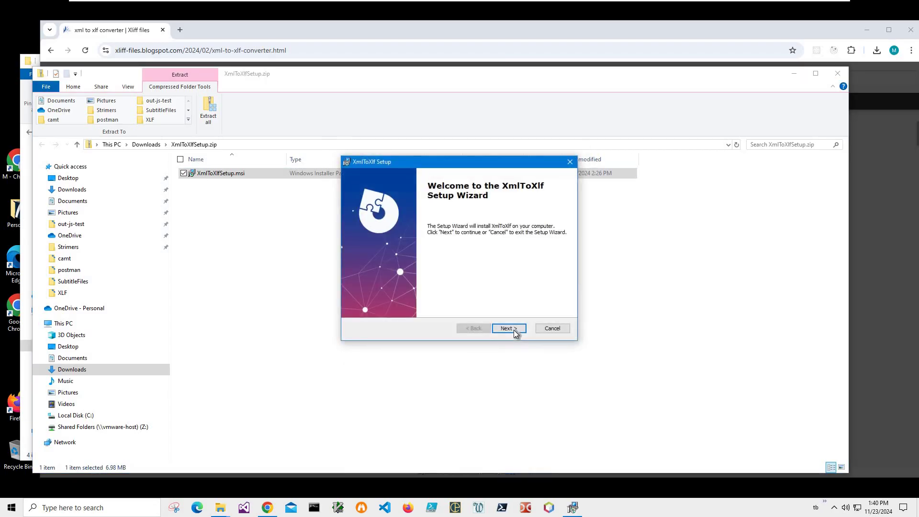
# Step: Install XmlToXlf through the setup wizard with the default settings and finish the wizard
pyautogui.click(509, 328)
pyautogui.press('Return')
pyautogui.press('Return')
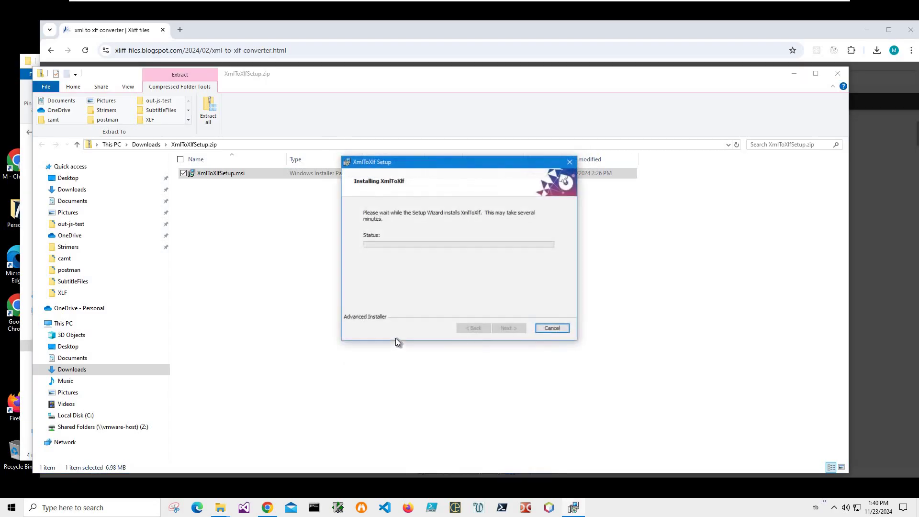
pyautogui.hotkey('alt', 'y')
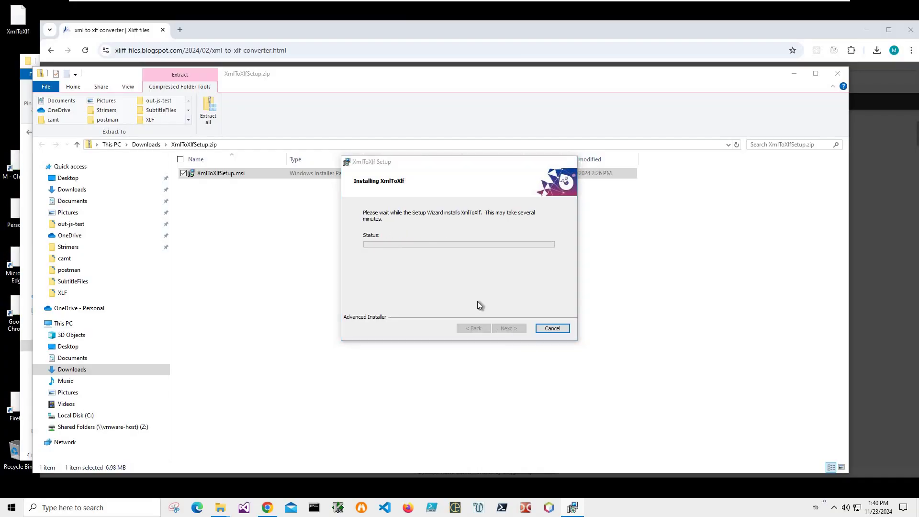
pyautogui.press('Return')
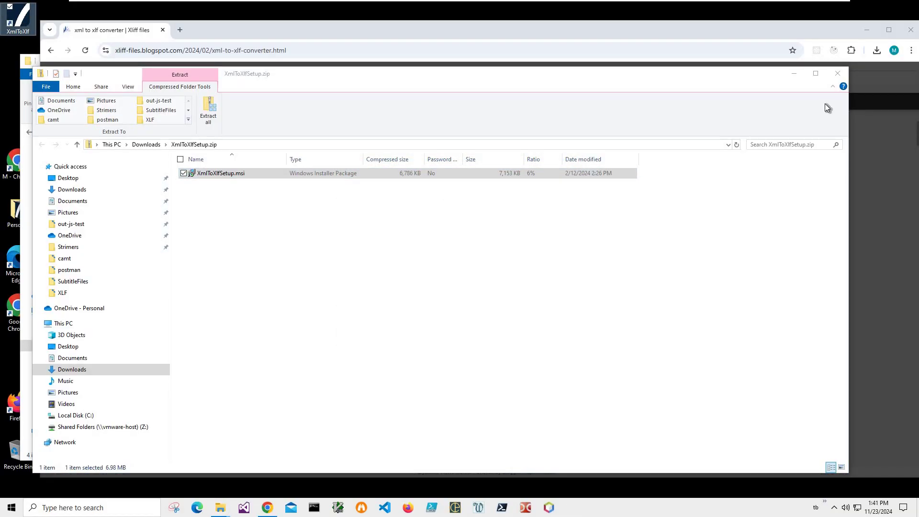
# Step: Close the XmlToXlfSetup.zip window, the Chrome browser and the XLF folder window
pyautogui.click(838, 73)
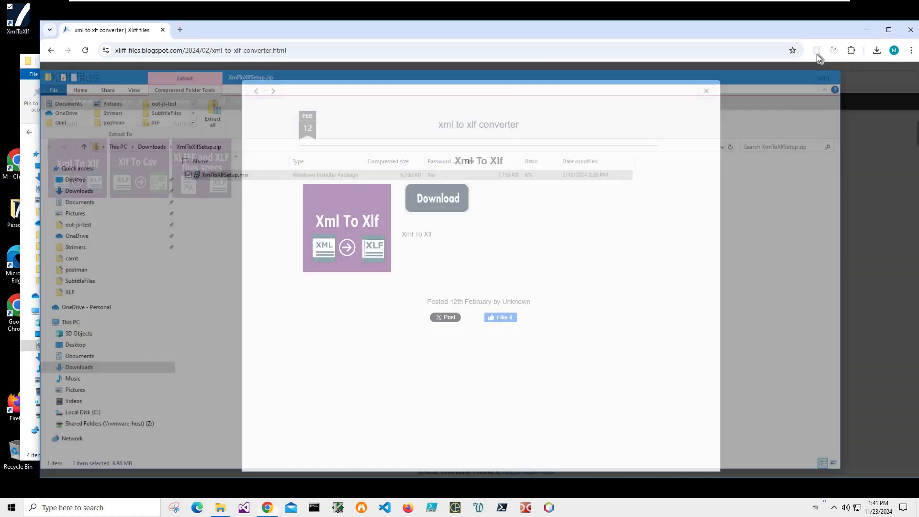
pyautogui.click(910, 29)
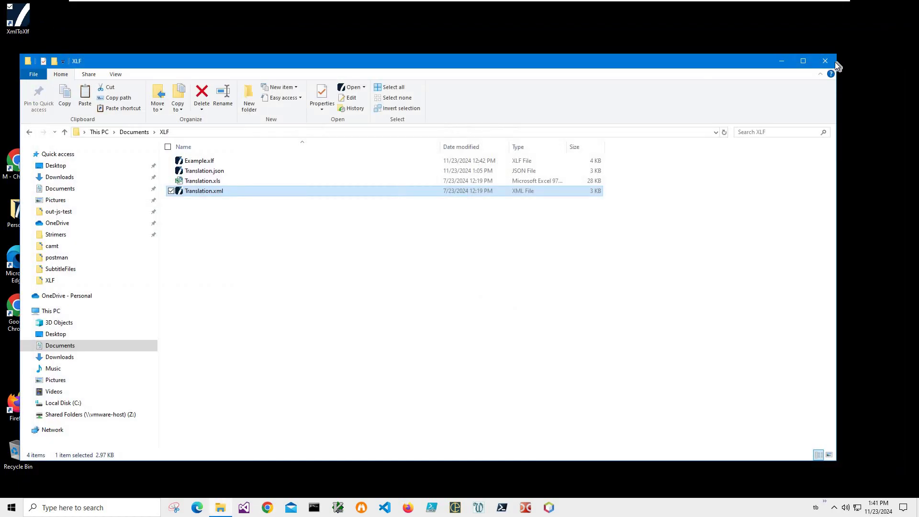
pyautogui.click(825, 61)
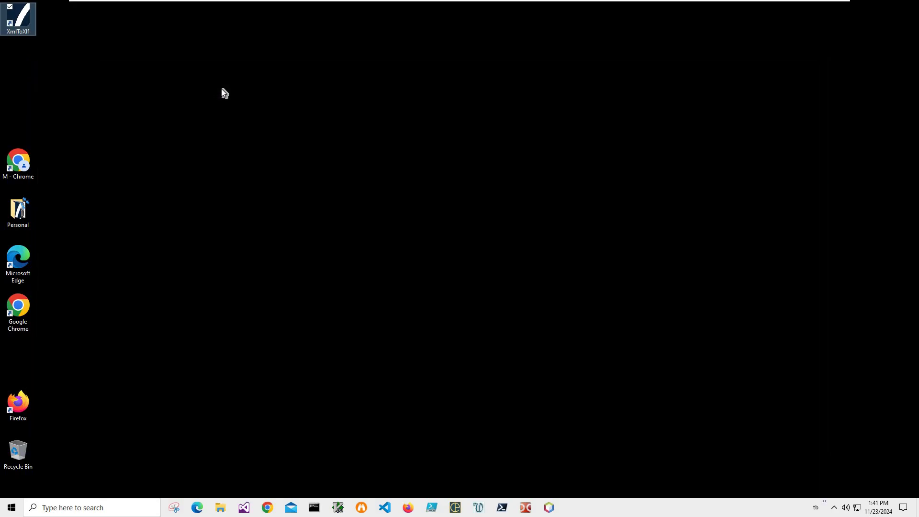
# Step: Launch XmlToXlf from the desktop and select Translation.xml in the Documents\XLF folder as the input file
pyautogui.doubleClick(22, 27)
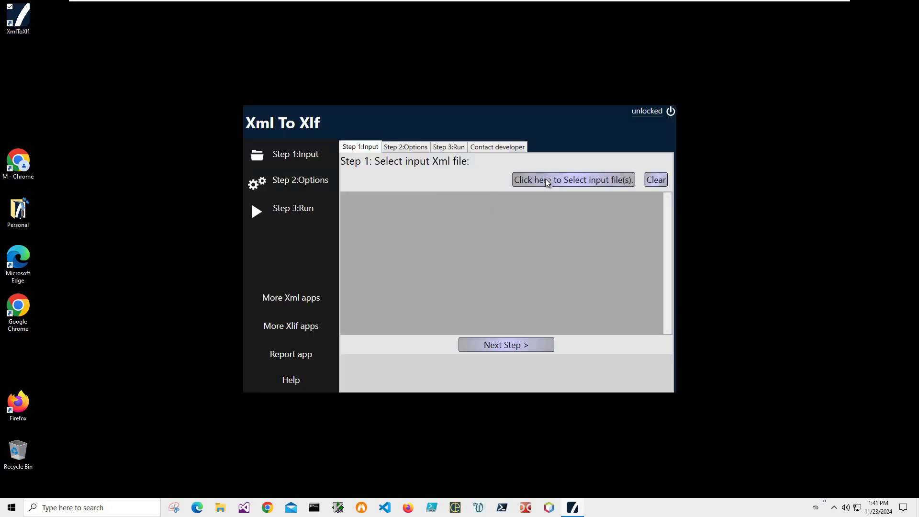
pyautogui.click(563, 181)
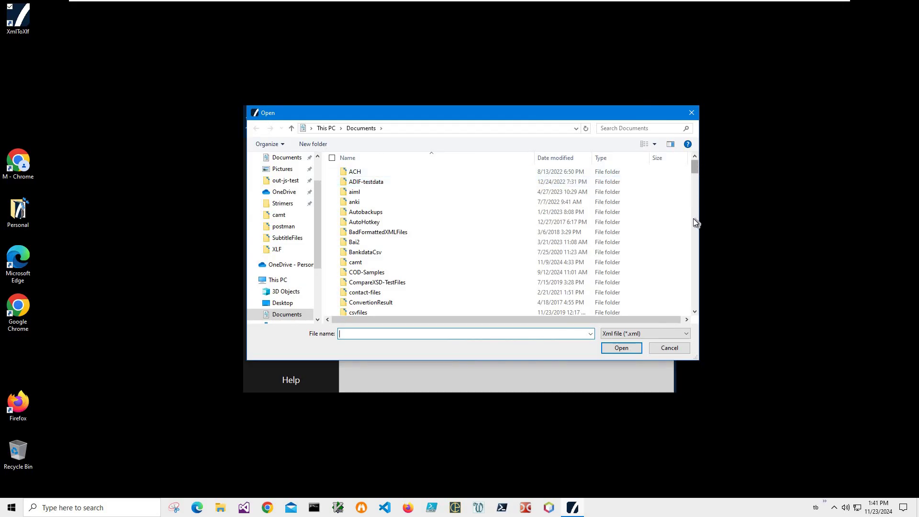
pyautogui.scroll(-20, 688, 232)
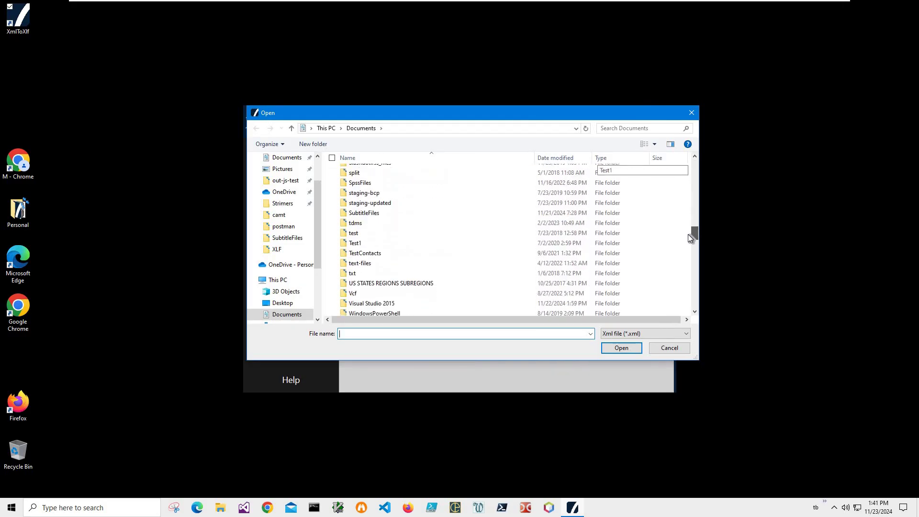
pyautogui.scroll(-3, 688, 238)
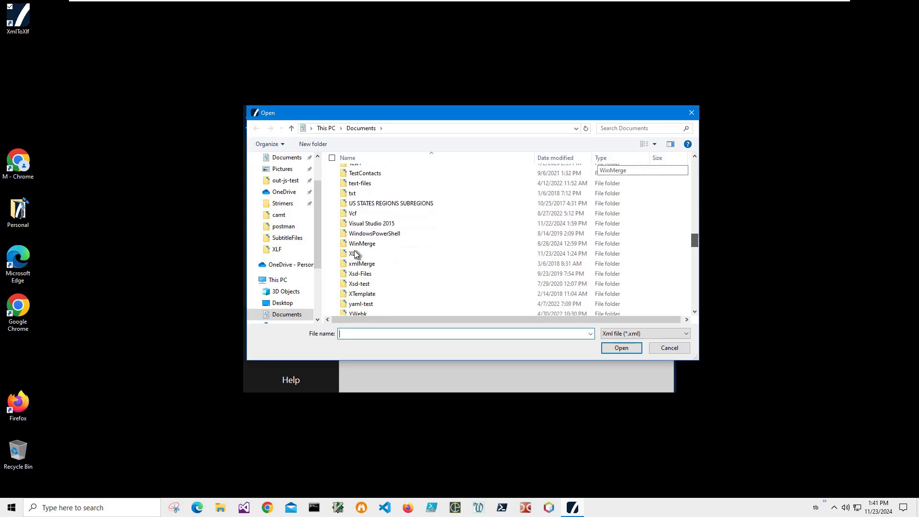
pyautogui.doubleClick(354, 253)
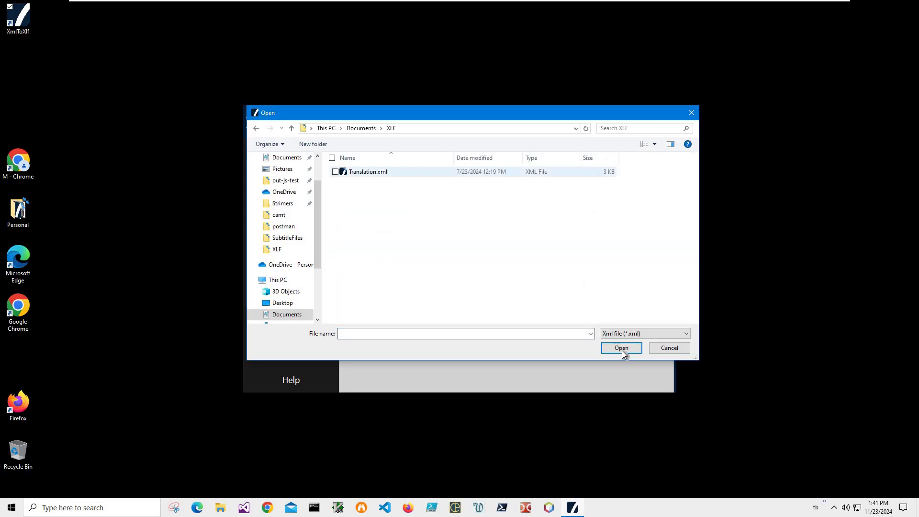
pyautogui.click(367, 172)
pyautogui.click(626, 351)
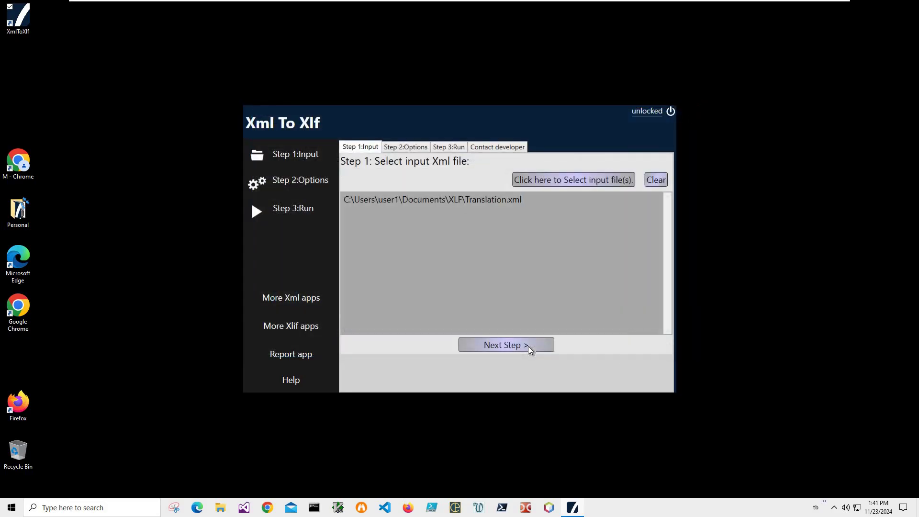
# Step: In the conversion options, set the Resname Column to TranslationRow_transunitresname
pyautogui.click(405, 148)
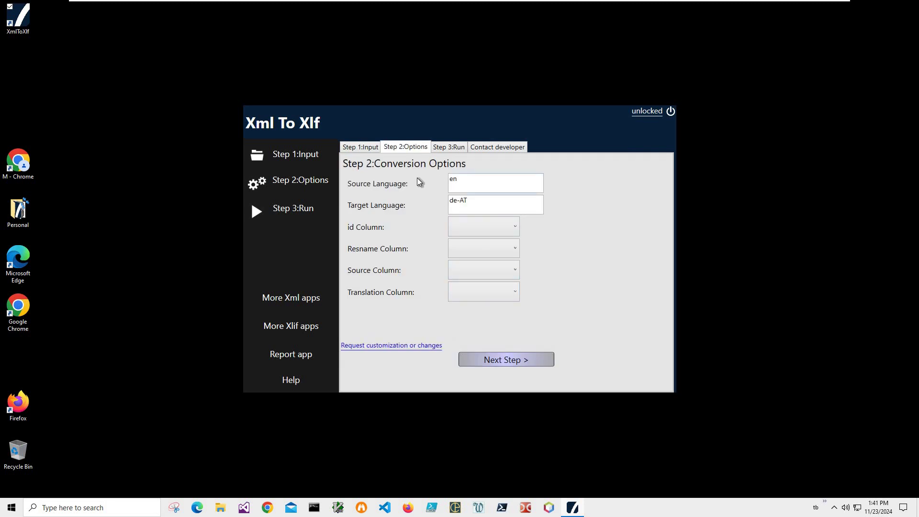
pyautogui.press('Tab')
pyautogui.click(454, 205)
pyautogui.click(485, 254)
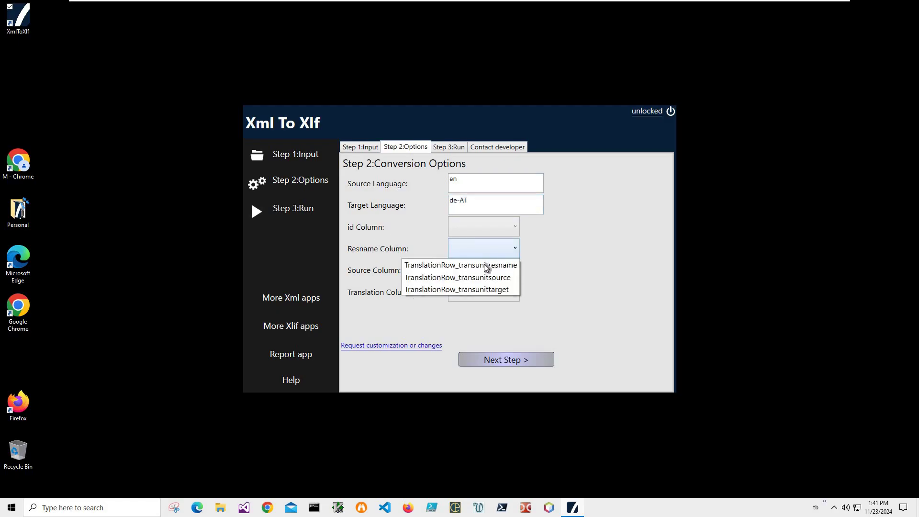
pyautogui.click(453, 265)
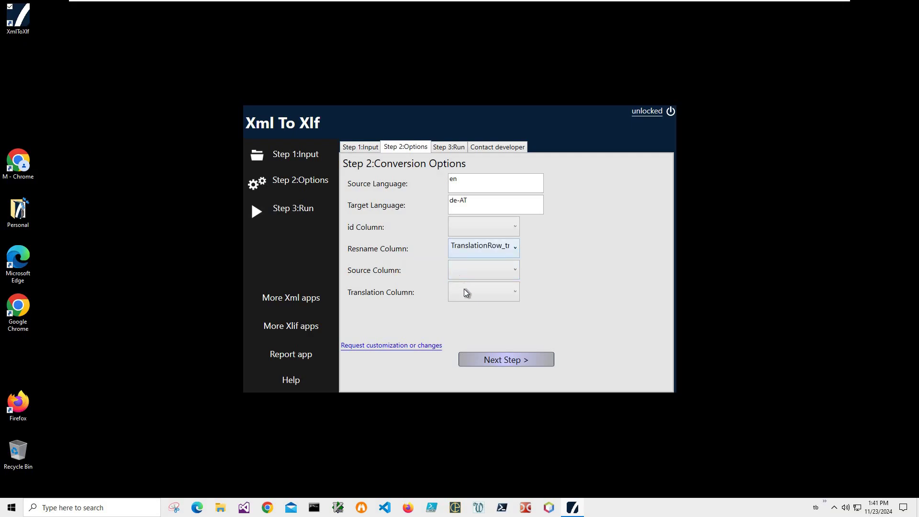
# Step: Map the Source Column and the Translation Column to their matching XML fields in the conversion options
pyautogui.press('Tab')
pyautogui.hotkey('alt', 'Down')
pyautogui.click(479, 296)
pyautogui.click(479, 294)
pyautogui.click(423, 288)
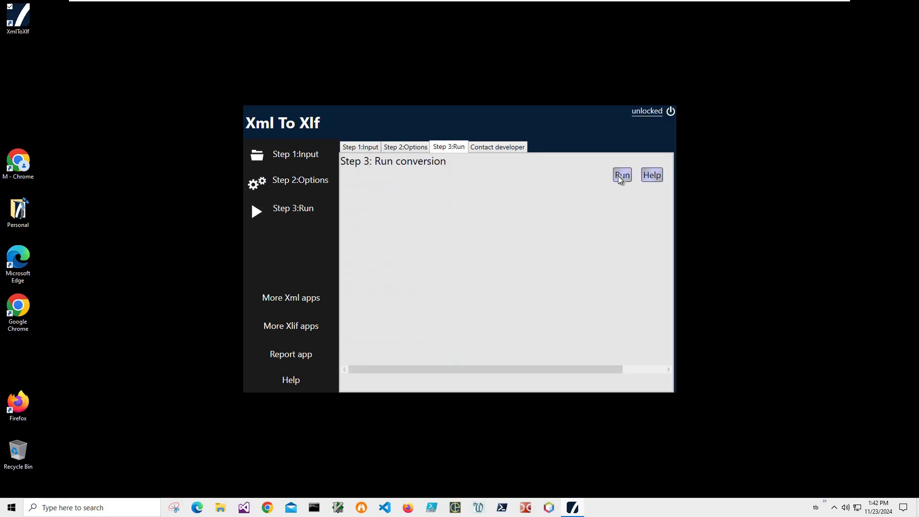
# Step: Run the conversion and save the XLF output under the suggested file name in the Documents\XLF folder
pyautogui.click(614, 176)
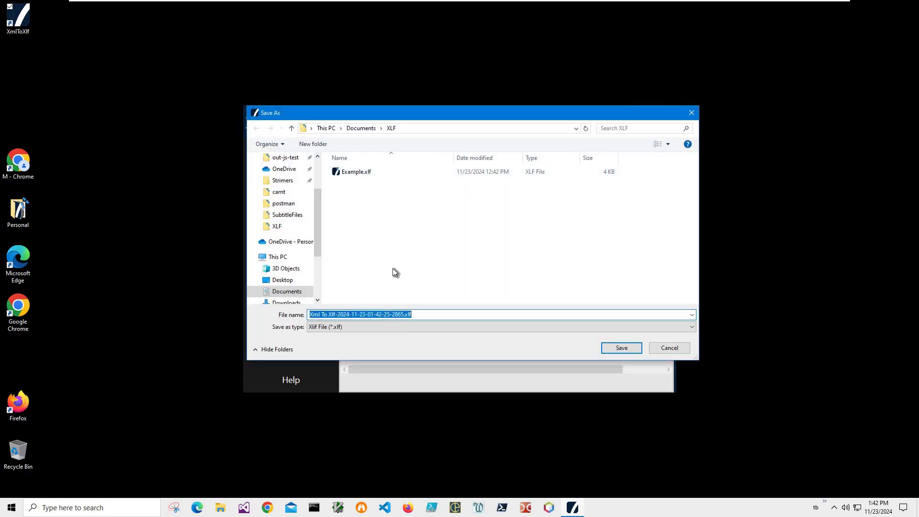
pyautogui.click(615, 348)
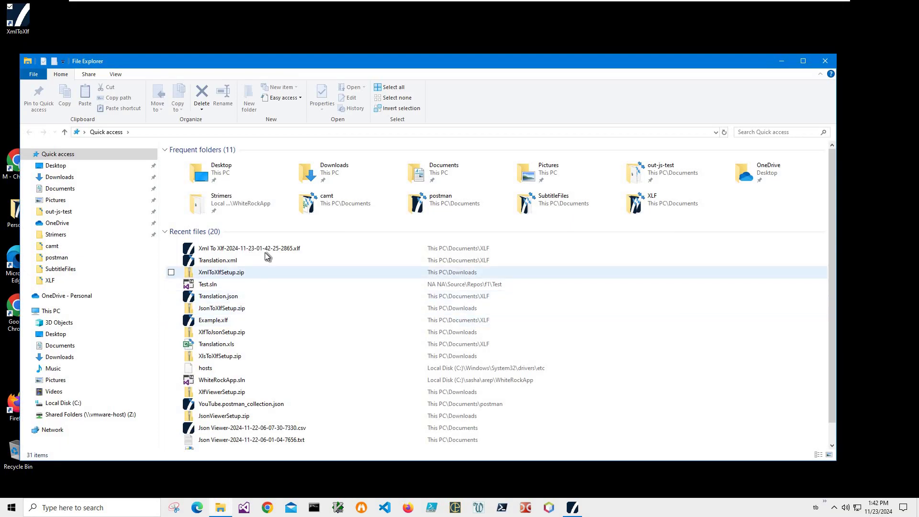
# Step: Open the newly converted XLF file from the recent files, review its trans-unitsource and trans-unittarget columns, and close the viewer
pyautogui.click(264, 249)
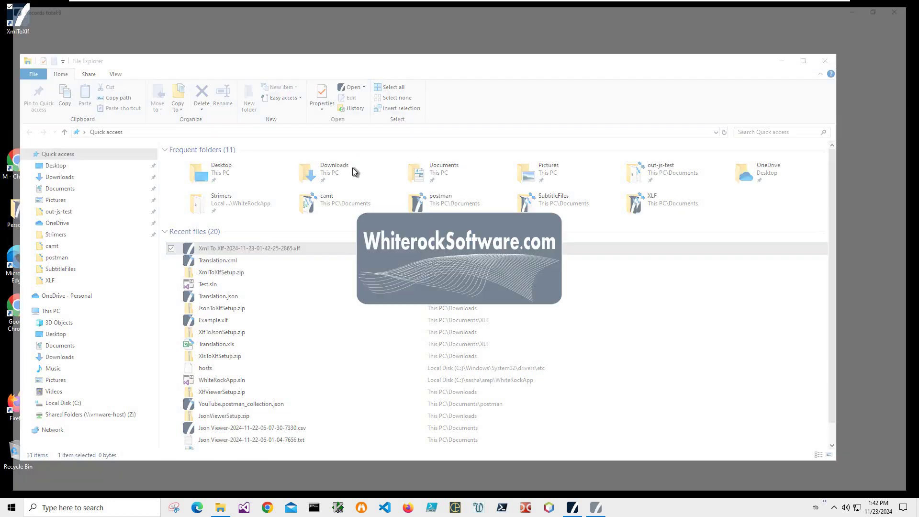
pyautogui.moveTo(244, 171); pyautogui.dragTo(218, 76)
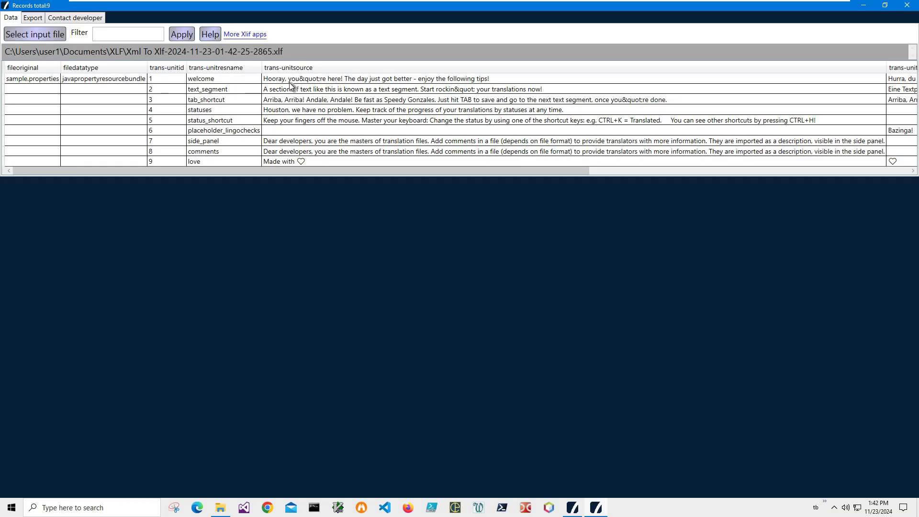
pyautogui.click(326, 170)
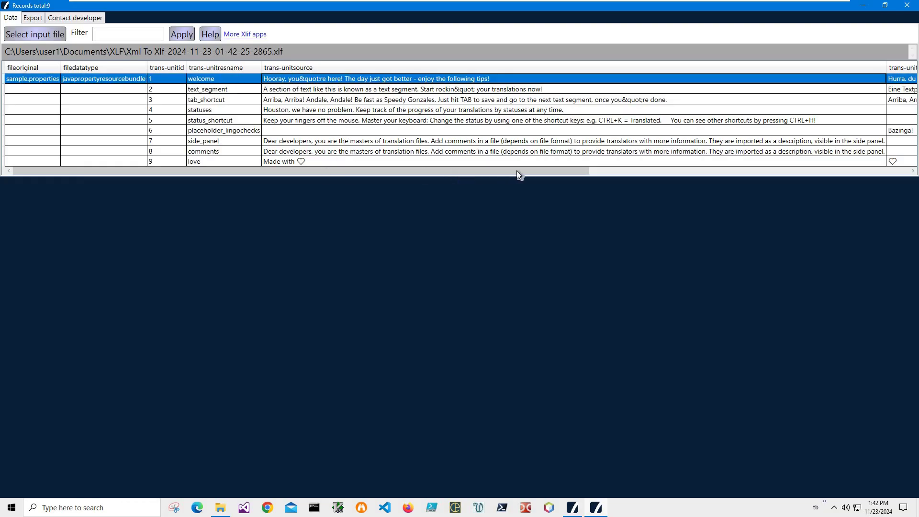
pyautogui.hscroll(8, 517, 172)
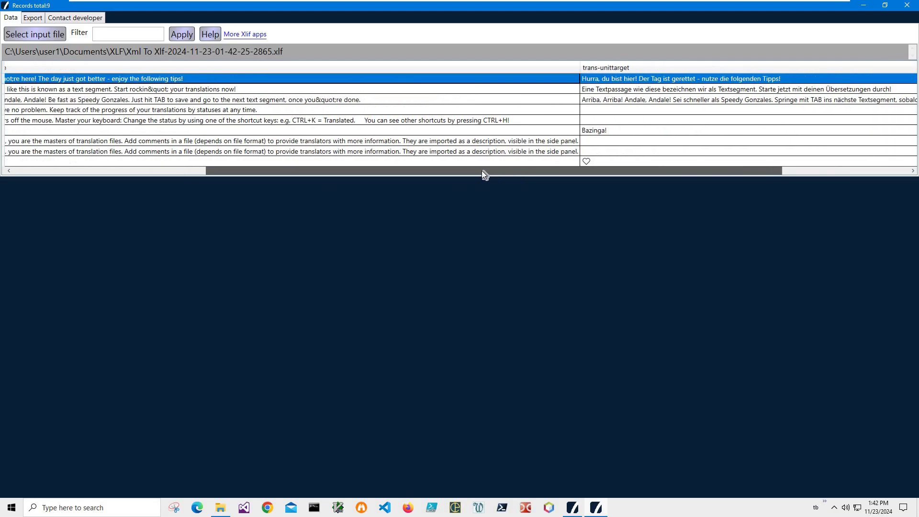
pyautogui.moveTo(419, 171); pyautogui.dragTo(585, 171)
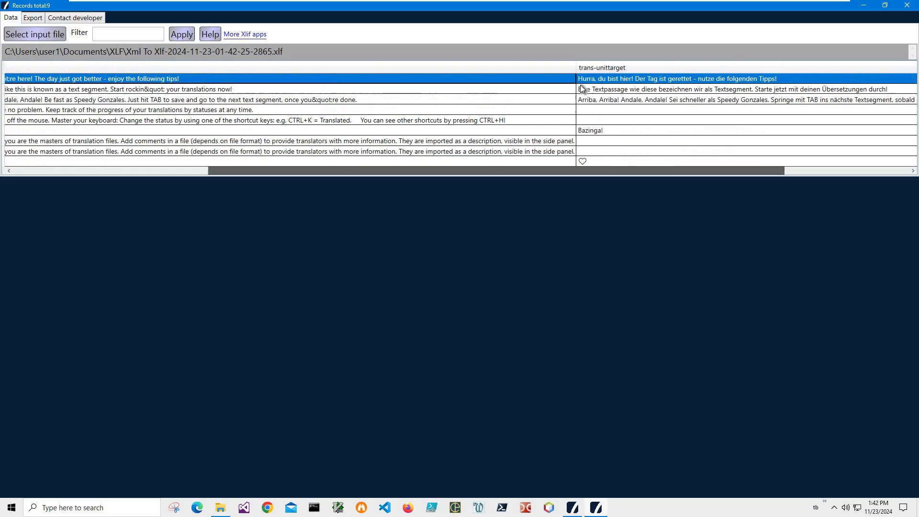
pyautogui.click(565, 93)
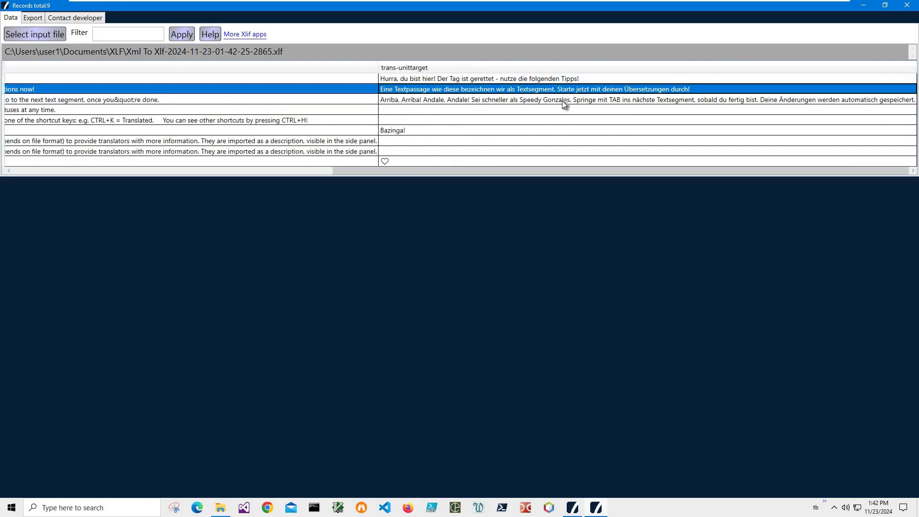
pyautogui.press('Down')
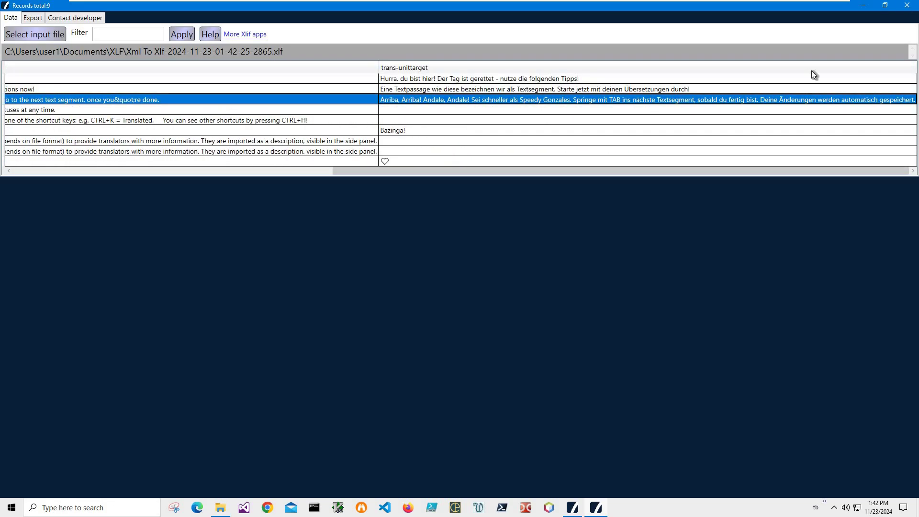
pyautogui.click(907, 4)
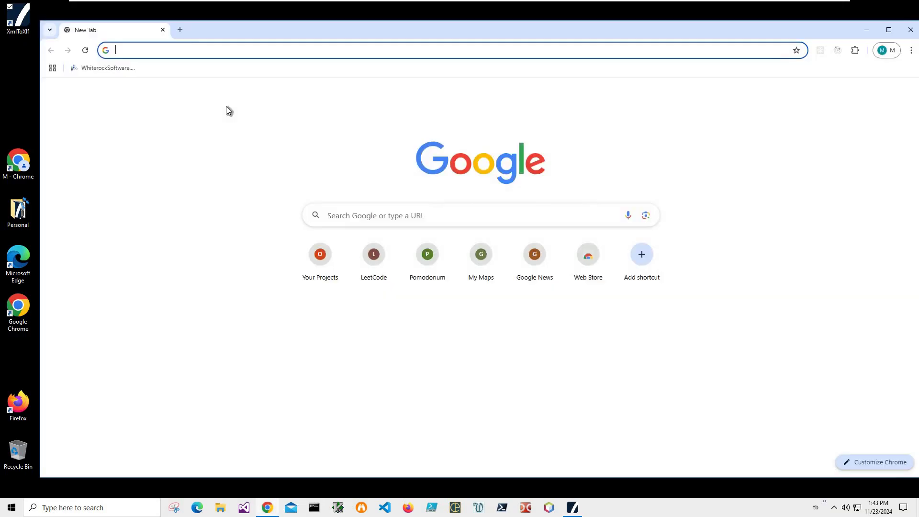
# Step: In Chrome, go to xliff-files.blogspot.com, search the blog for "view" and open the XLF viewer post
pyautogui.write('xli')
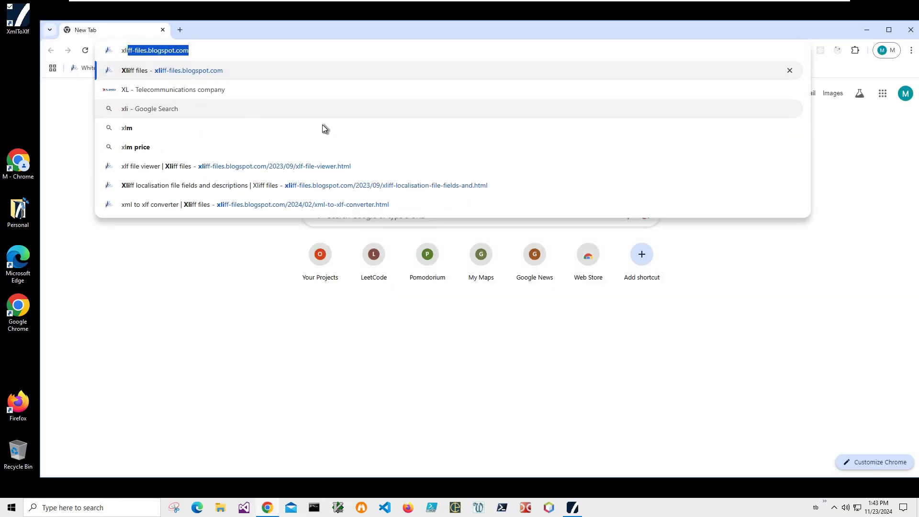
pyautogui.press('Return')
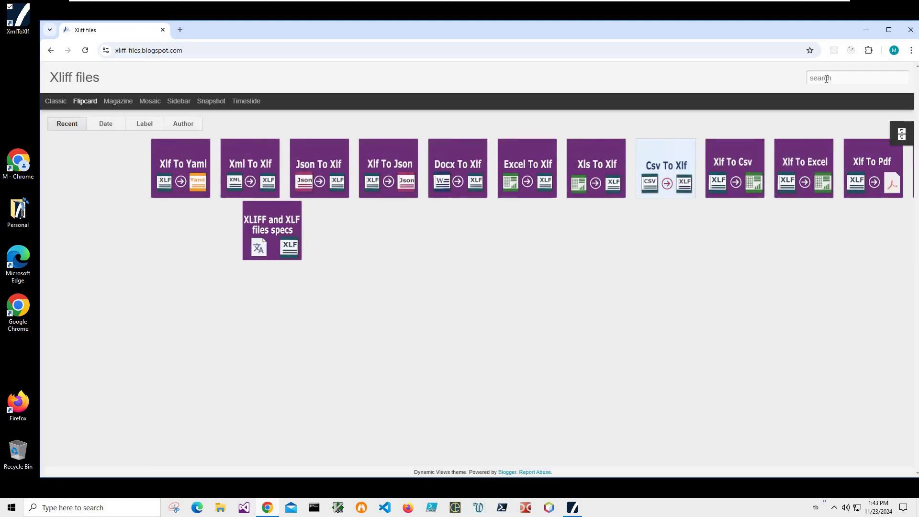
pyautogui.write('view')
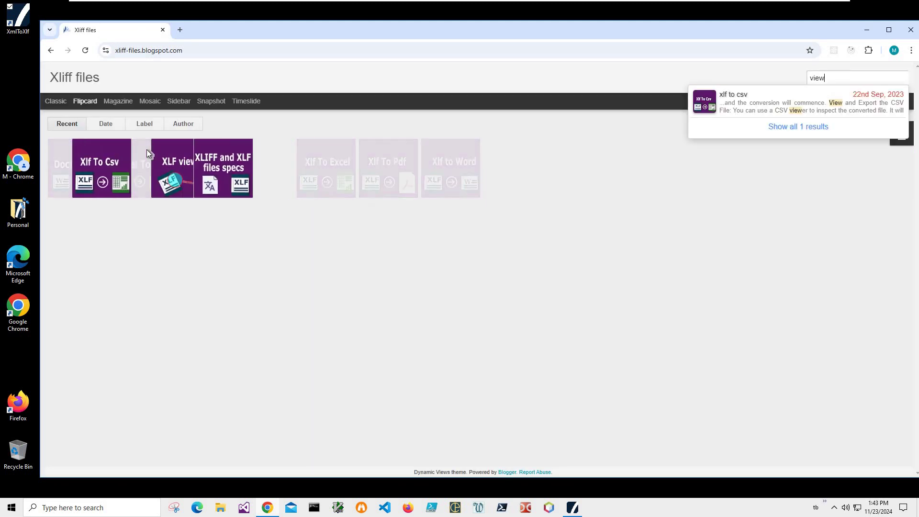
pyautogui.click(151, 156)
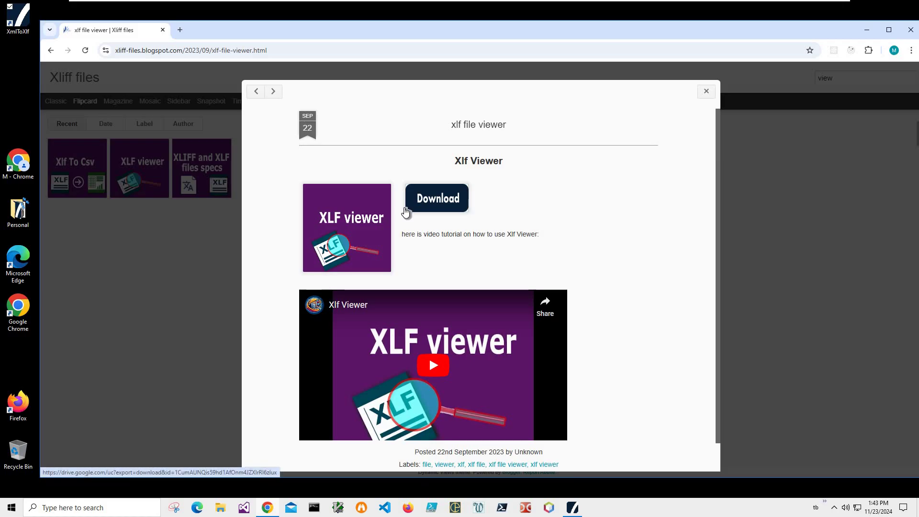
# Step: Switch back to the Xml To Xlf converter and exit it
pyautogui.click(570, 508)
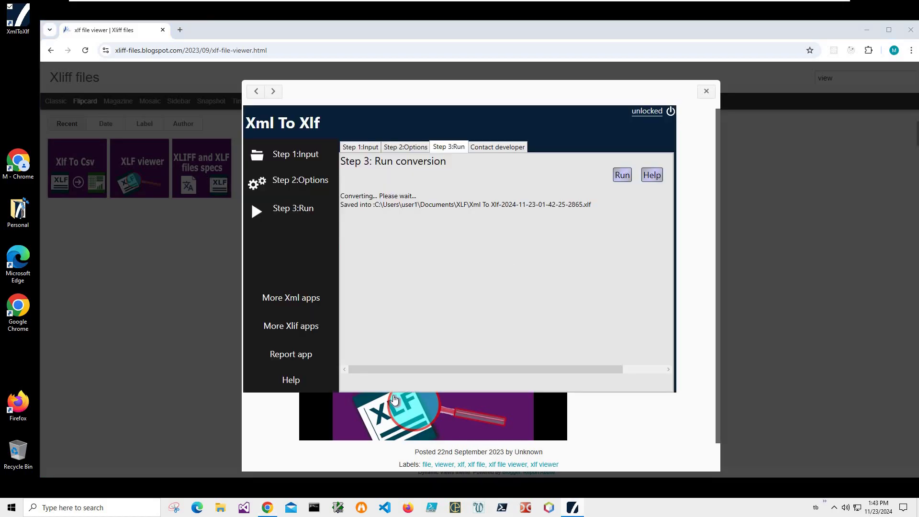
pyautogui.click(671, 111)
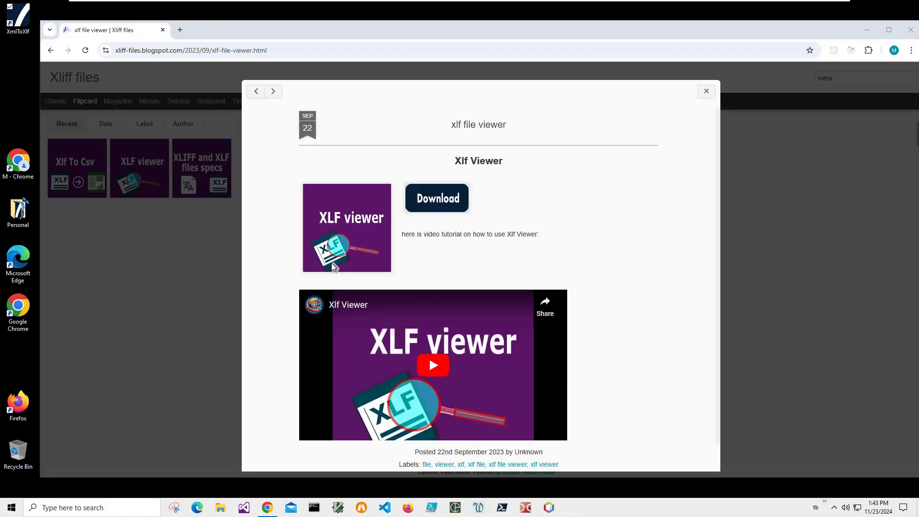
# Step: Reopen the converted XLF file from File Explorer, look at the viewer's export options, and close the viewer and File Explorer
pyautogui.press('super+e')
pyautogui.doubleClick(249, 248)
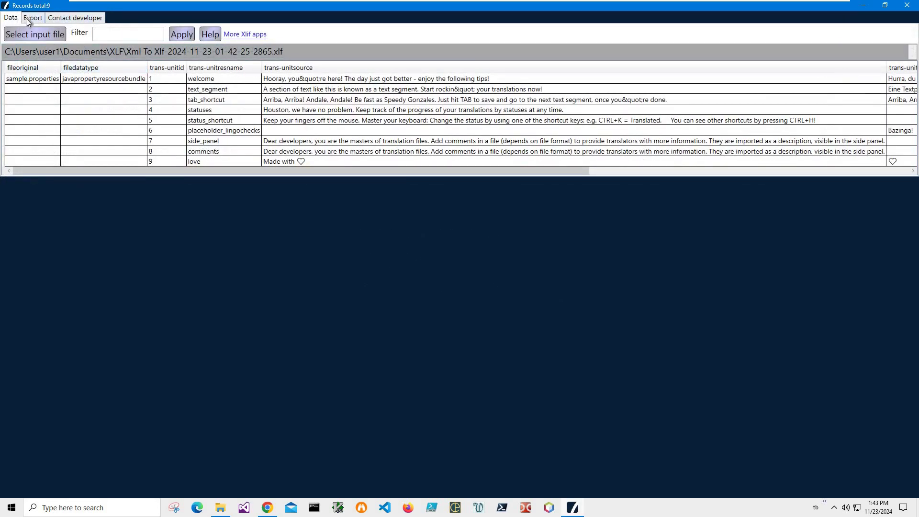
pyautogui.click(28, 18)
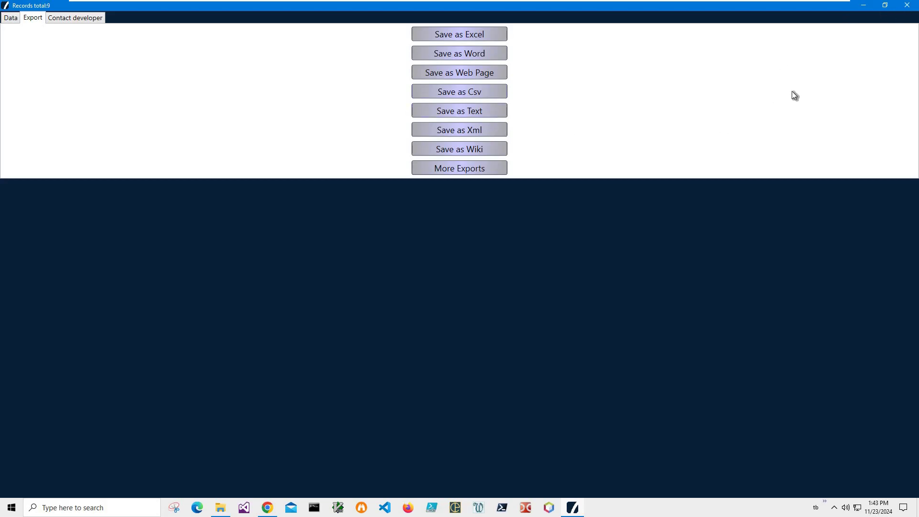
pyautogui.hotkey('alt', 'F4')
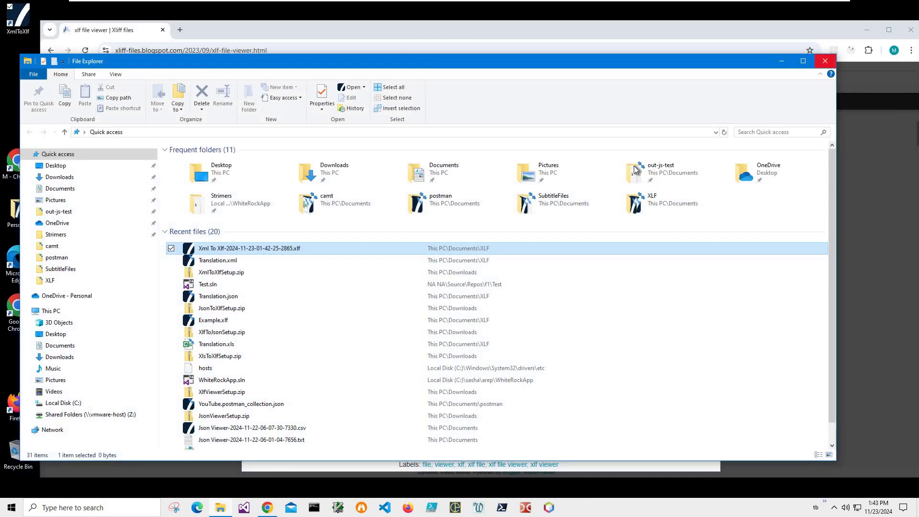
pyautogui.hotkey('alt', 'F4')
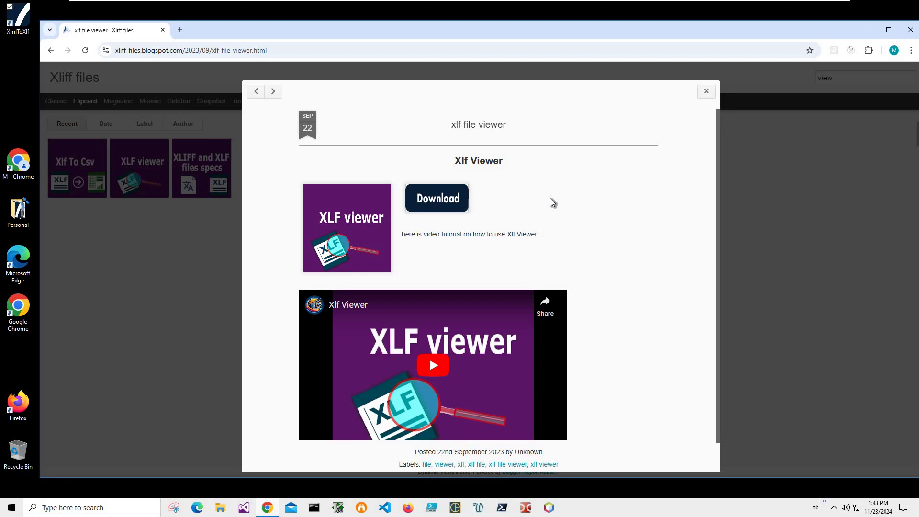